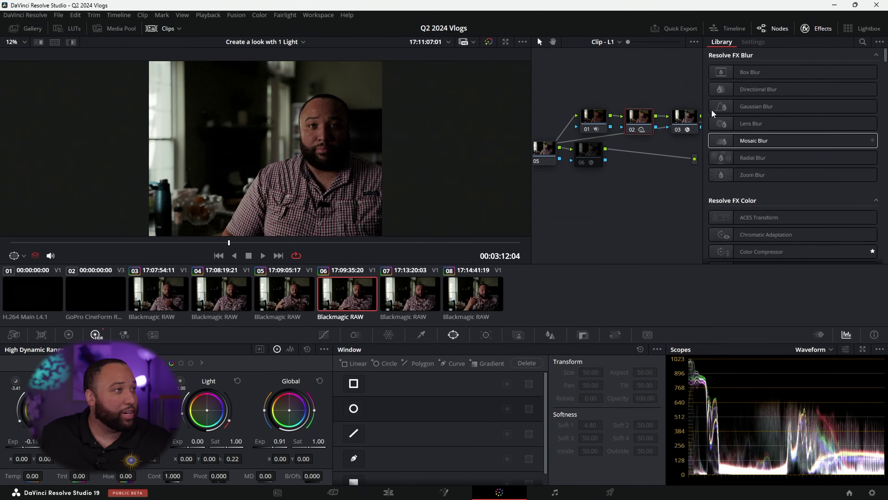
Check the clip's L2 node tree, then return to the L1 layer
click(620, 42)
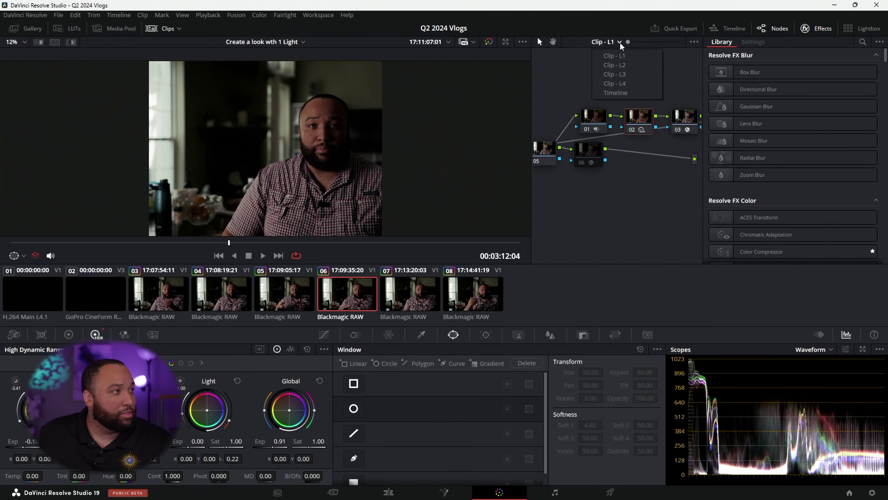
click(618, 65)
click(619, 43)
click(624, 66)
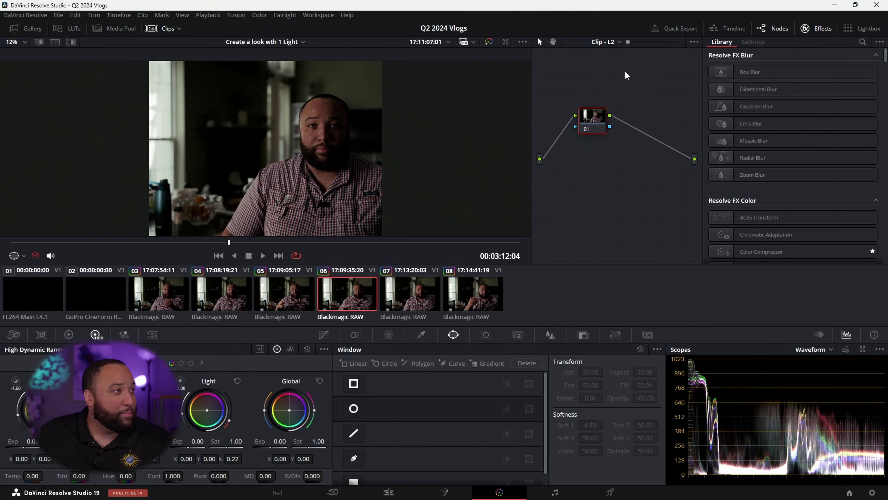
click(618, 44)
click(620, 55)
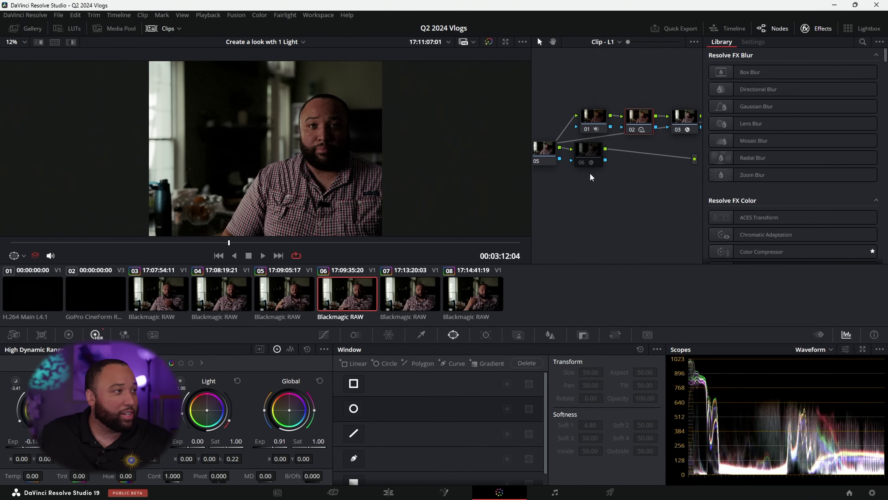
Reset node 06 to remove its DCTL and reselect the empty node
click(588, 152)
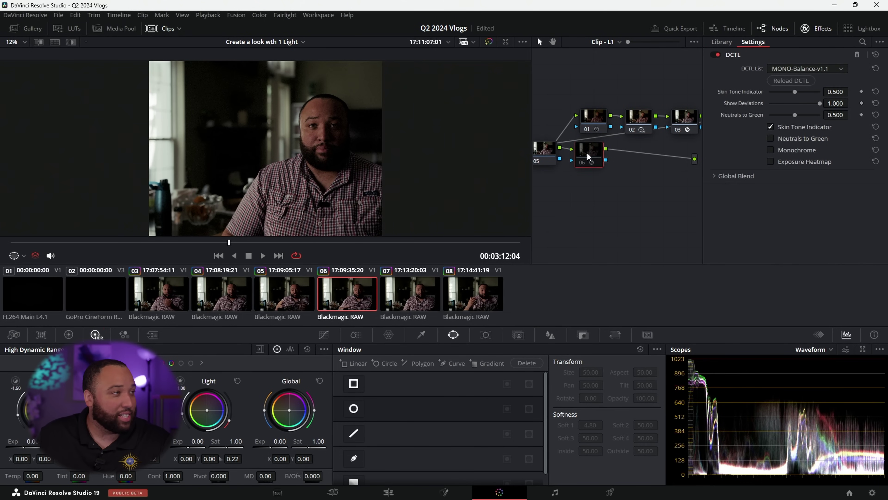
right_click(587, 152)
click(599, 159)
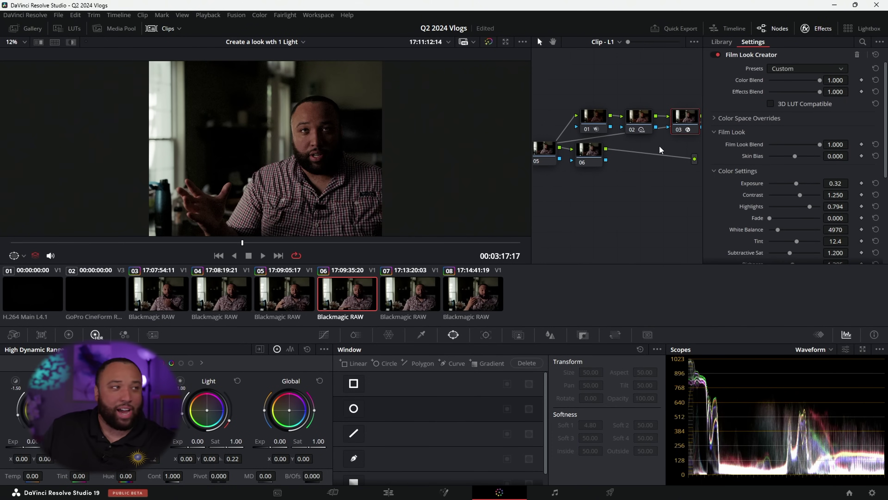
scroll(730, 182, down, 2)
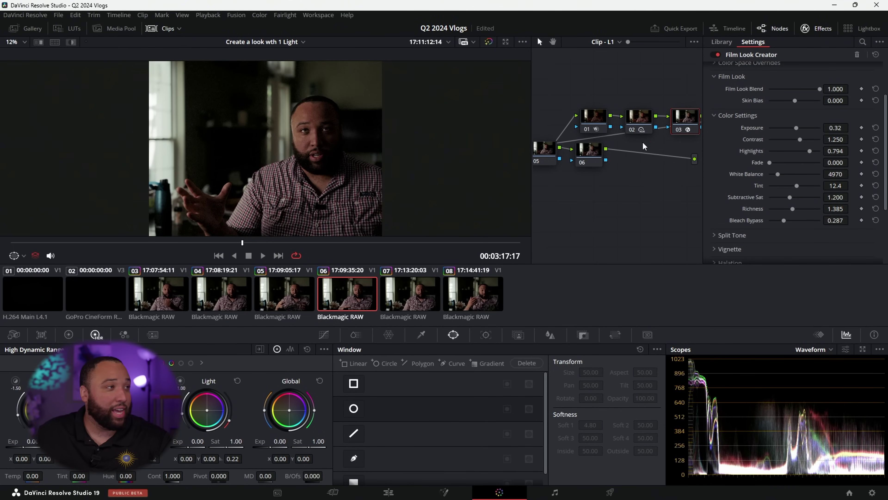
click(593, 155)
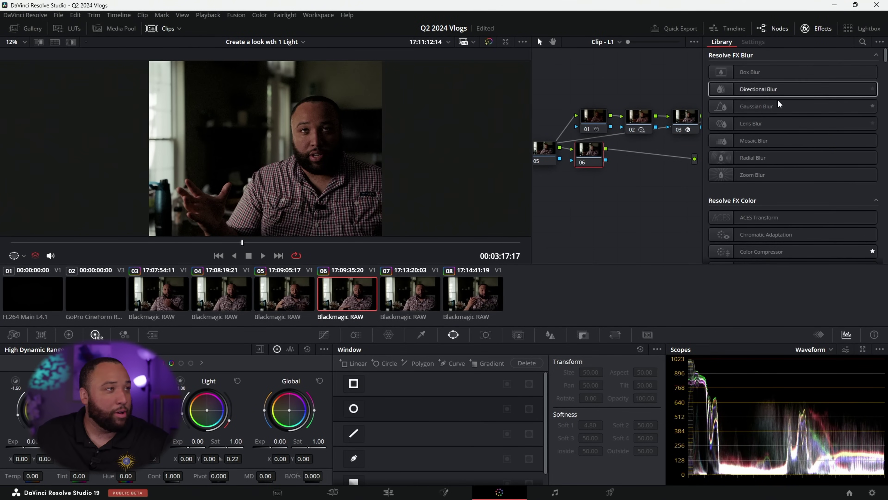
Search 'deha' in the Effects Library and drop Dehancer Pro 7.2.0 onto node 06
click(863, 41)
text(de)
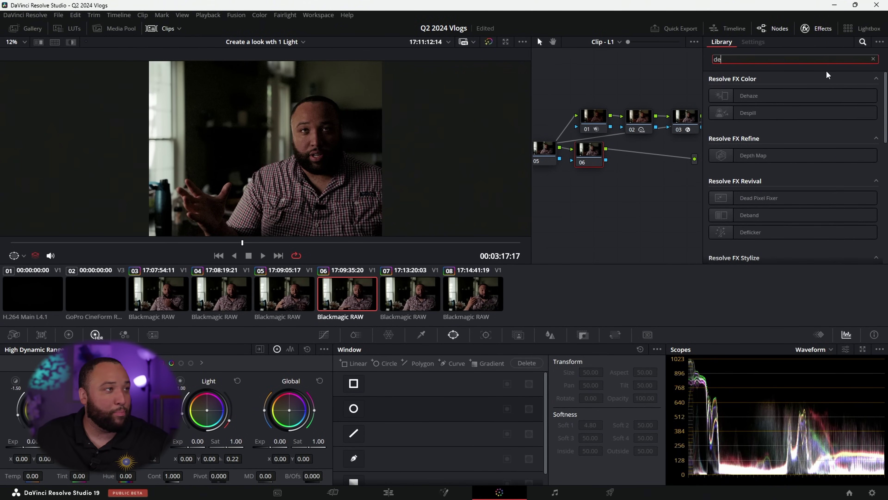
text(ha)
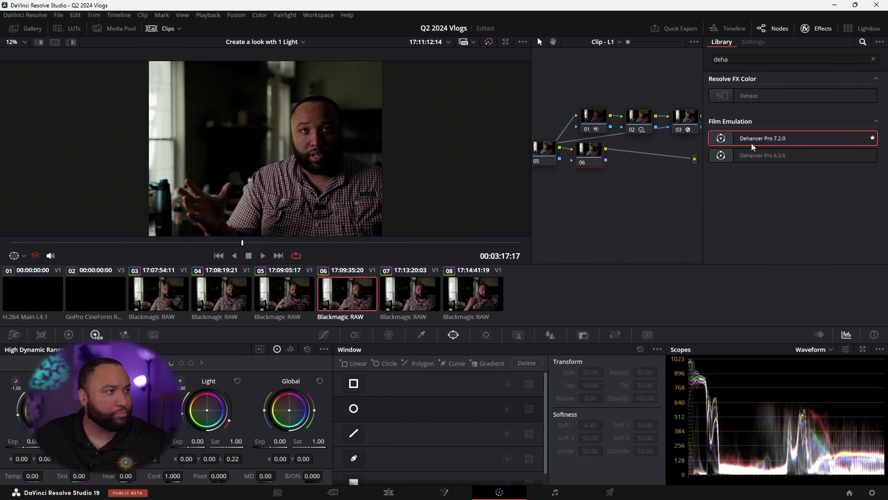
drag(753, 146, 592, 150)
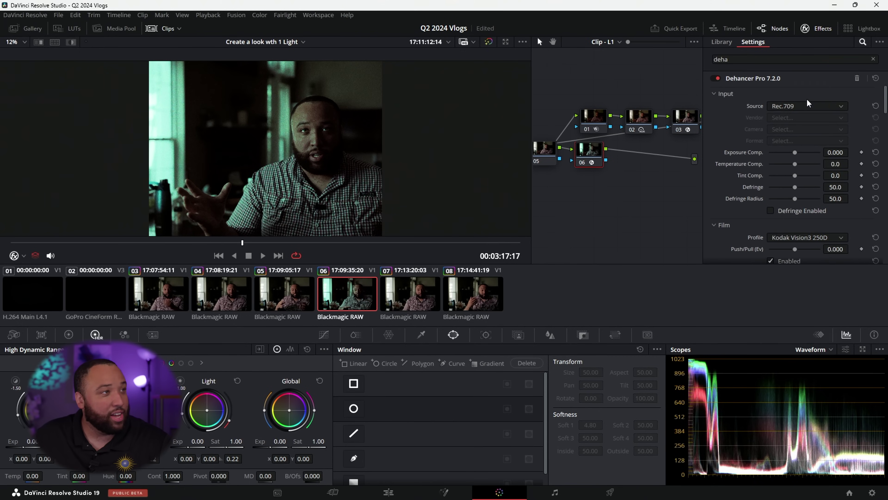
Set Dehancer's input Source to DVR WG/Intermediate and bring up the Print Profile list
click(807, 105)
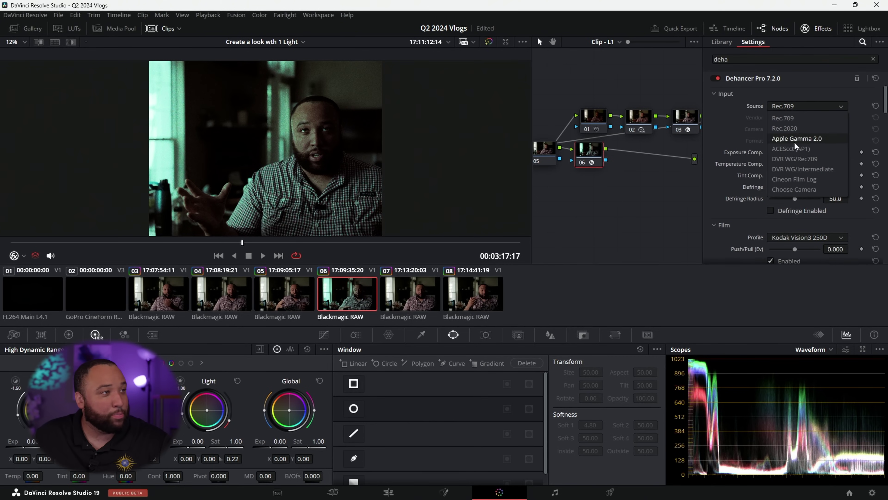
click(807, 168)
scroll(781, 180, down, 2)
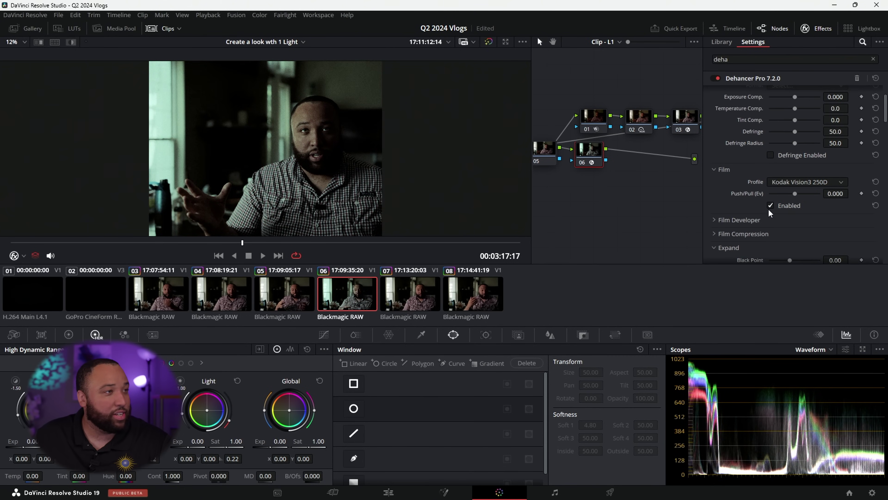
scroll(772, 205, down, 8)
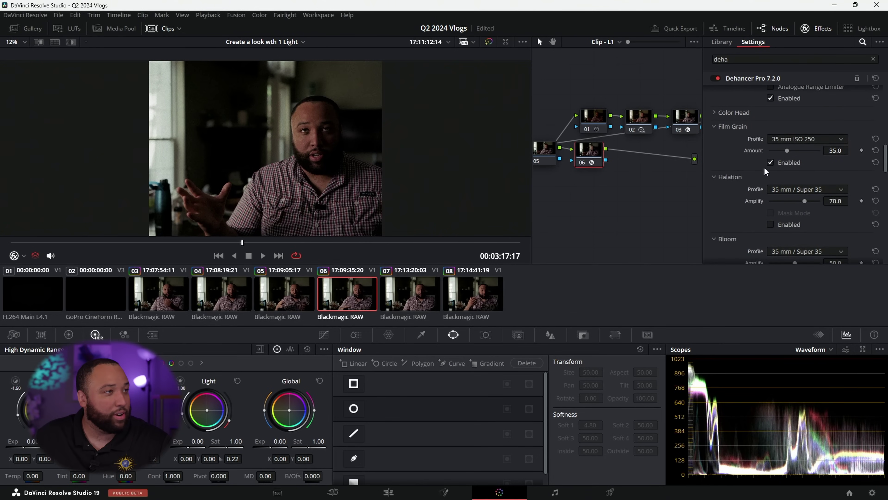
scroll(773, 159, down, 5)
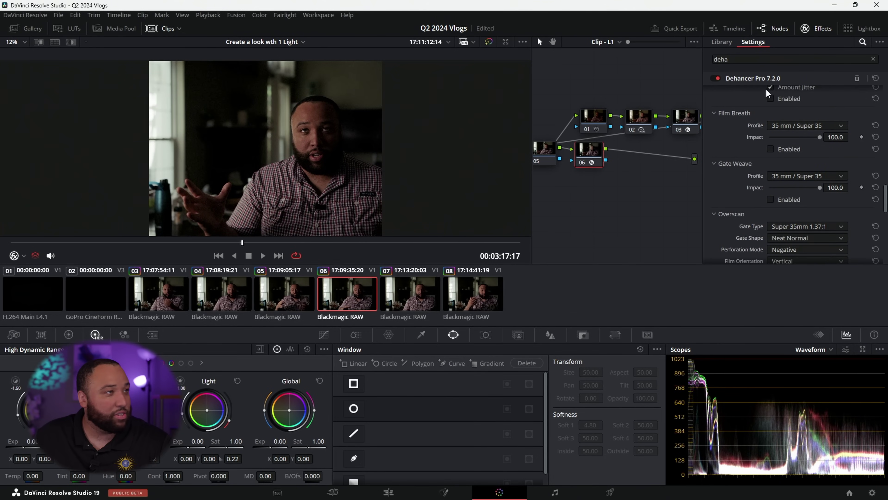
scroll(771, 144, down, 5)
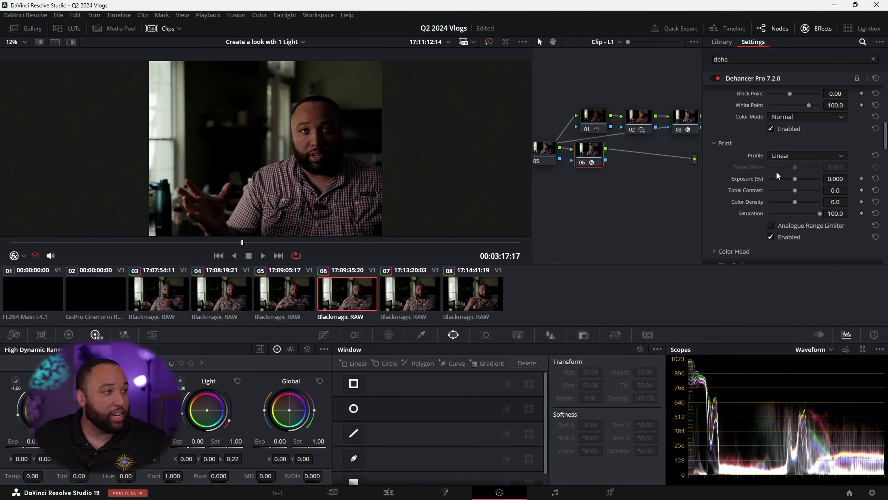
click(782, 157)
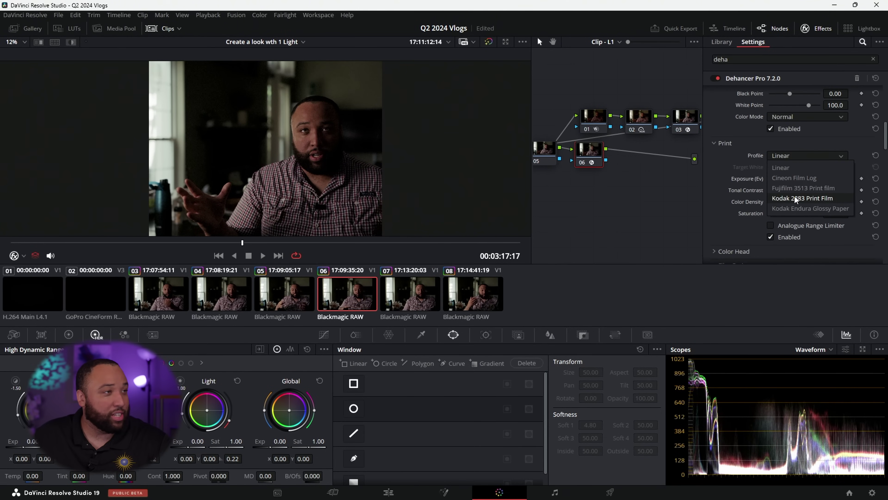
Choose Kodak 2383 Print Film as the print profile, then re-enable and select node 03
click(795, 198)
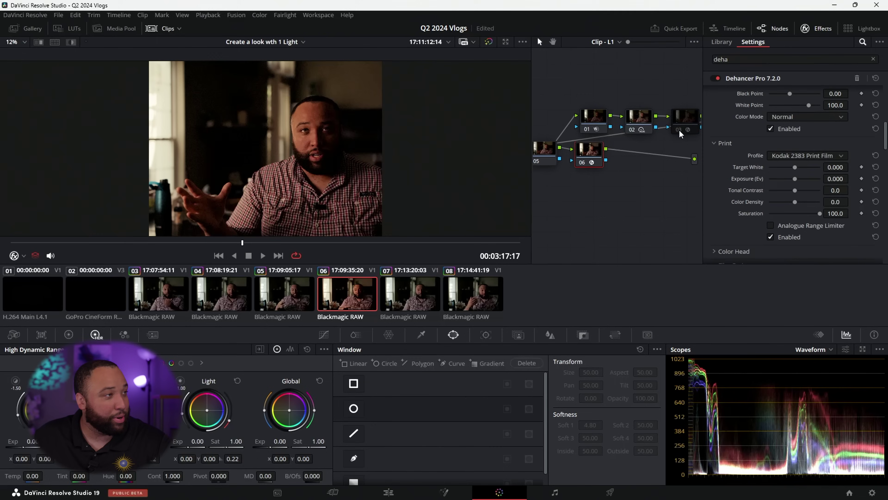
click(679, 130)
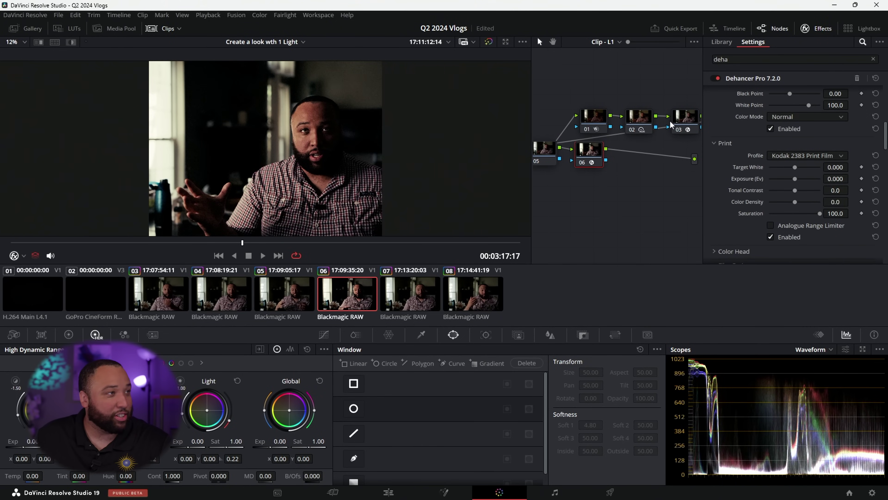
click(680, 125)
scroll(796, 203, up, 5)
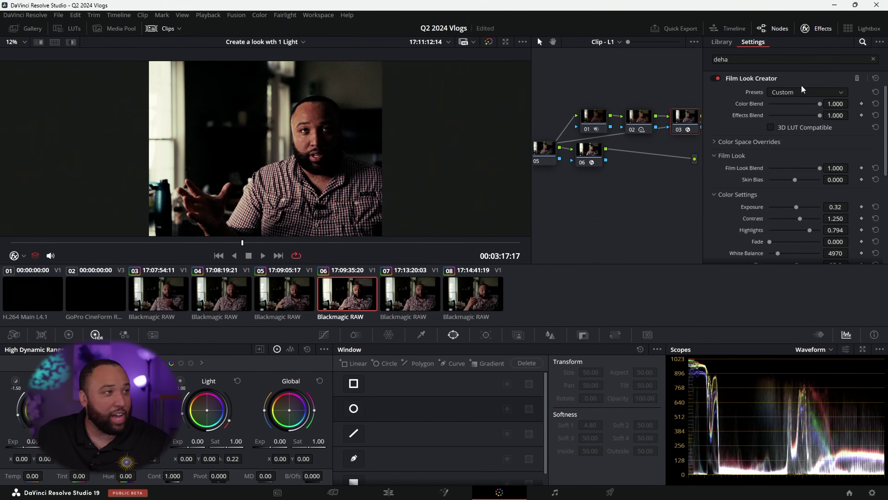
Apply the Clean Slate preset, then set Film Look Blend to 0.413 and Skin Bias to 0.560
click(796, 92)
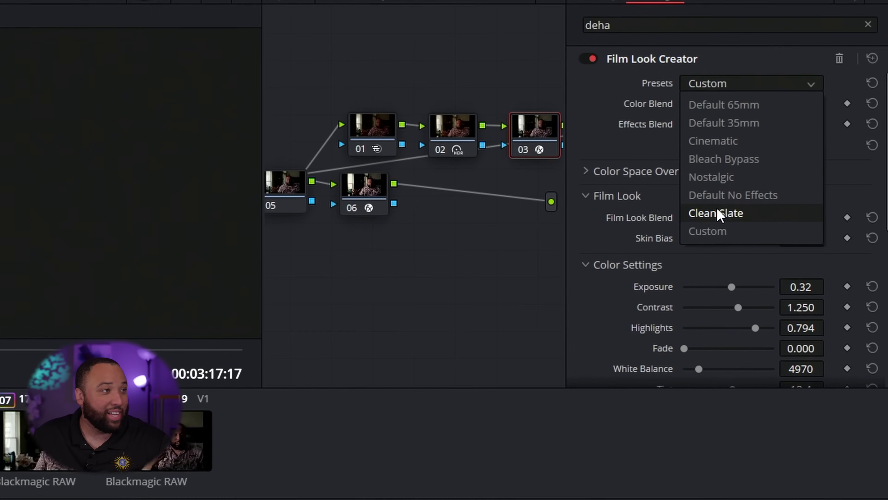
click(788, 165)
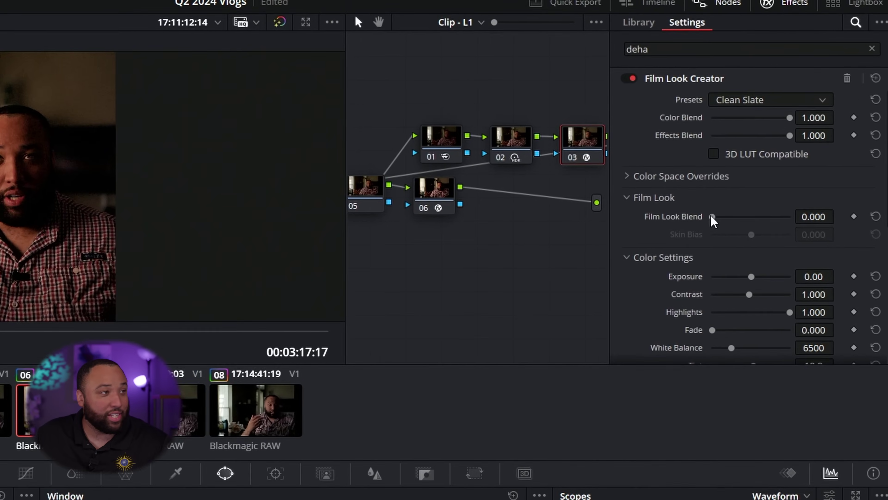
drag(770, 167, 771, 168)
drag(677, 249, 721, 253)
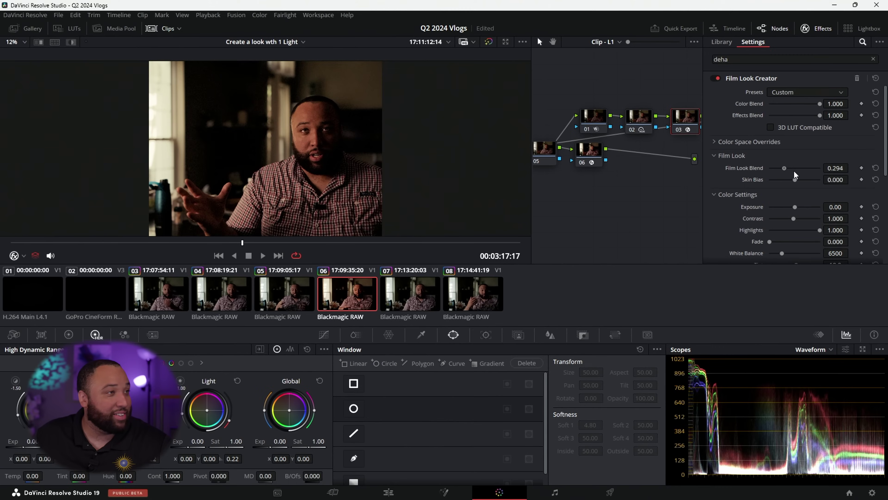
drag(794, 172, 812, 189)
Drag node 03's Tint to -2.5 and nudge its Bleach Bypass slightly up
scroll(765, 196, down, 3)
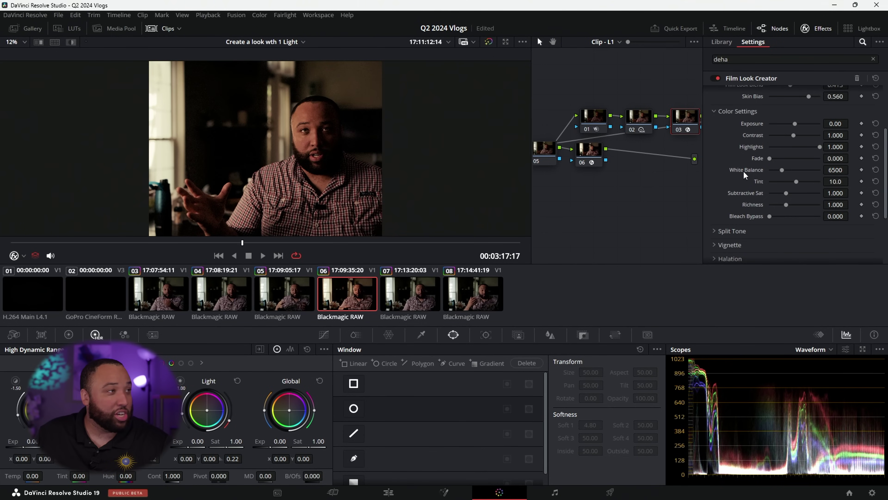
scroll(750, 181, up, 2)
scroll(753, 181, down, 2)
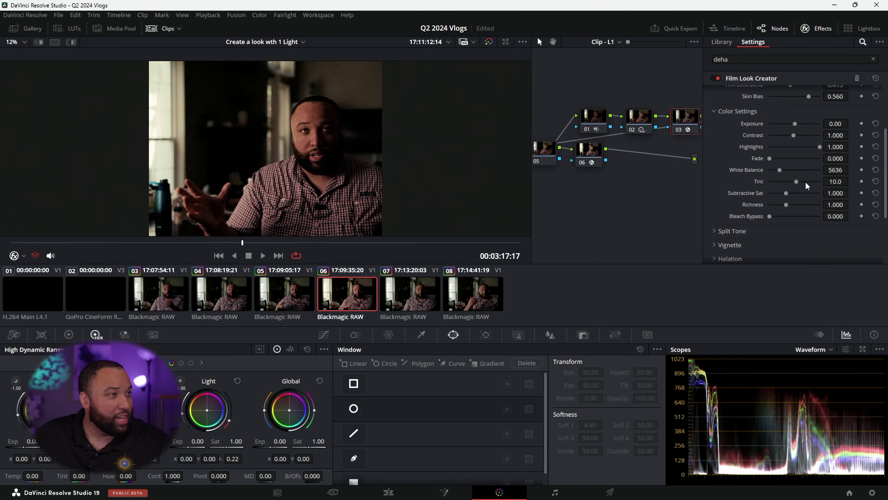
drag(829, 179, 851, 204)
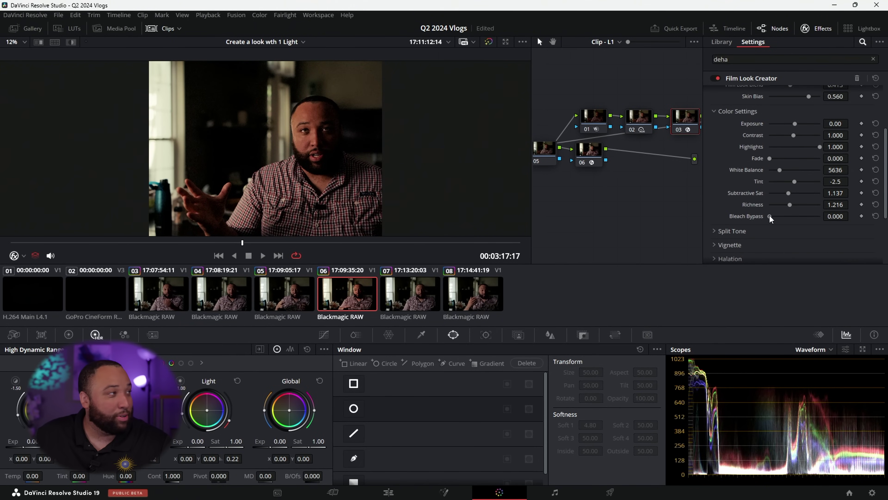
drag(782, 217, 783, 218)
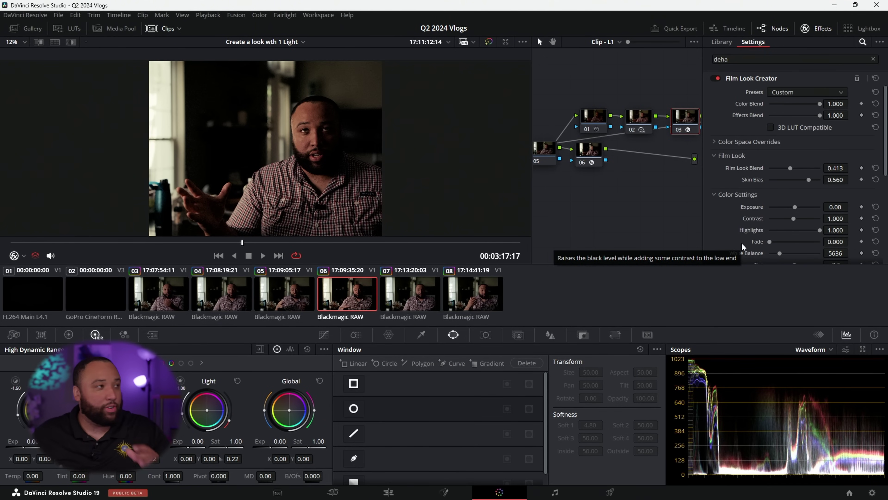
click(593, 154)
Uncheck Enabled on the Film stage of node 06's Dehancer Pro, then reselect node 03
scroll(767, 140, down, 10)
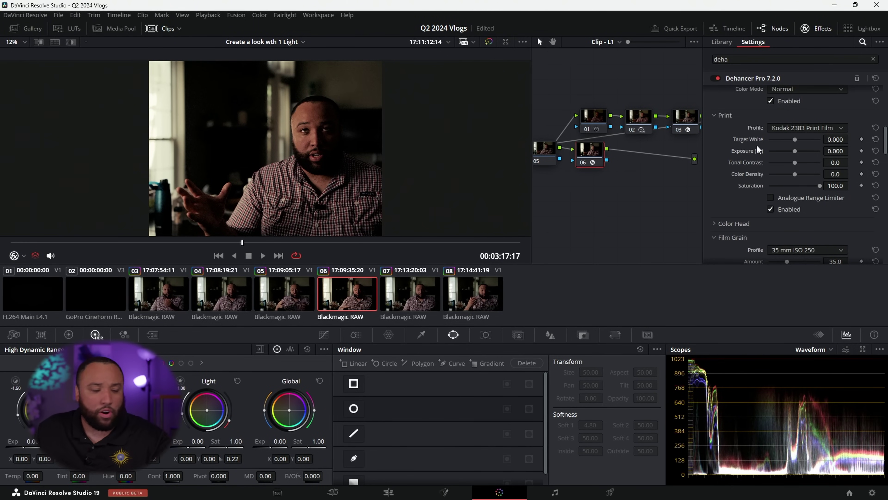
scroll(748, 164, up, 5)
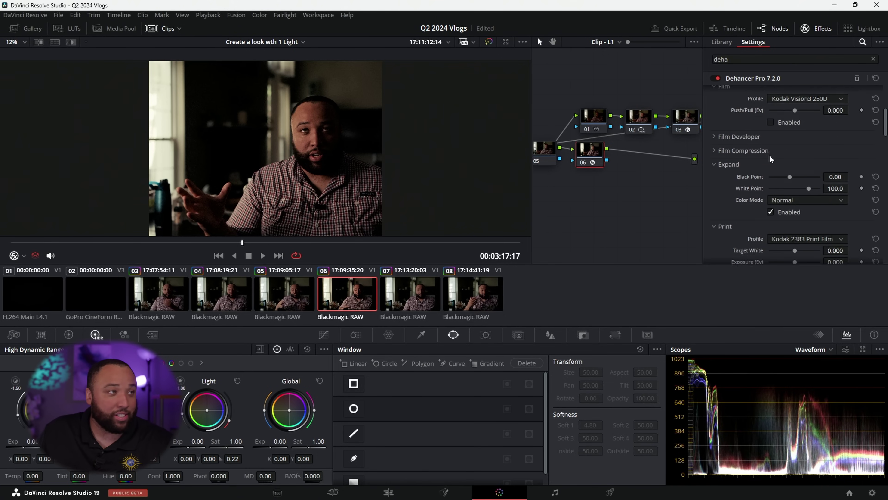
scroll(773, 164, up, 3)
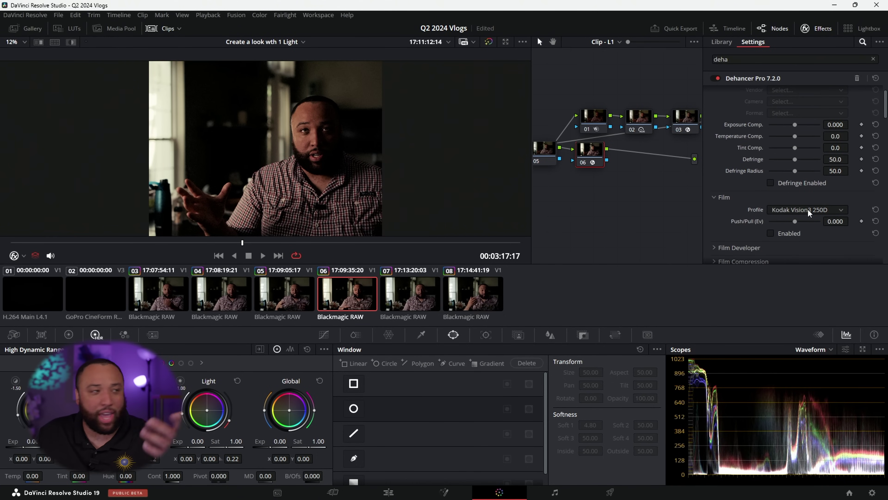
click(770, 234)
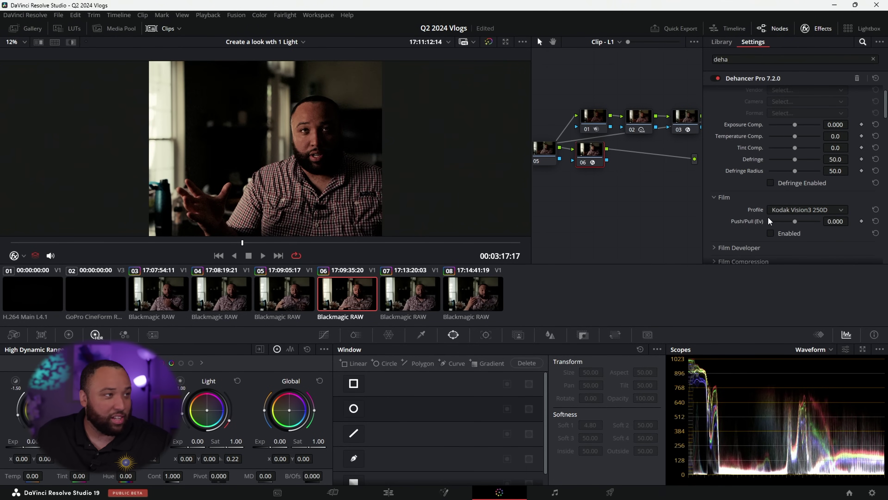
scroll(768, 219, down, 3)
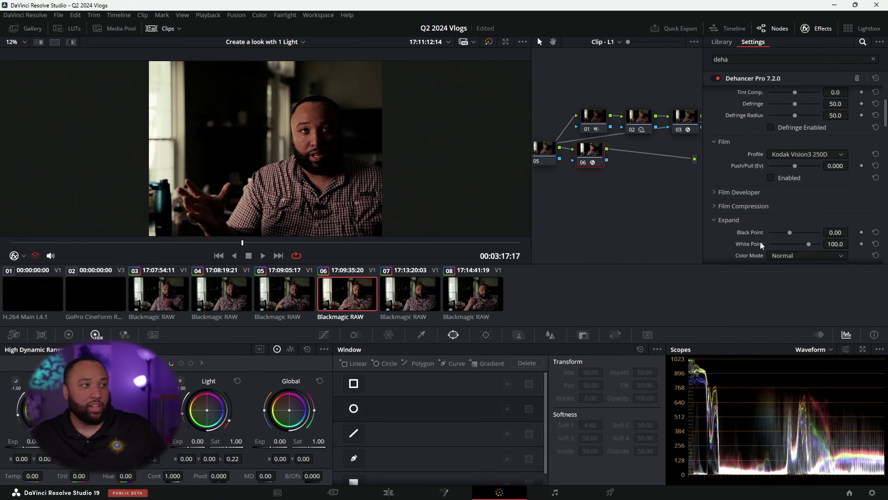
scroll(760, 241, down, 1)
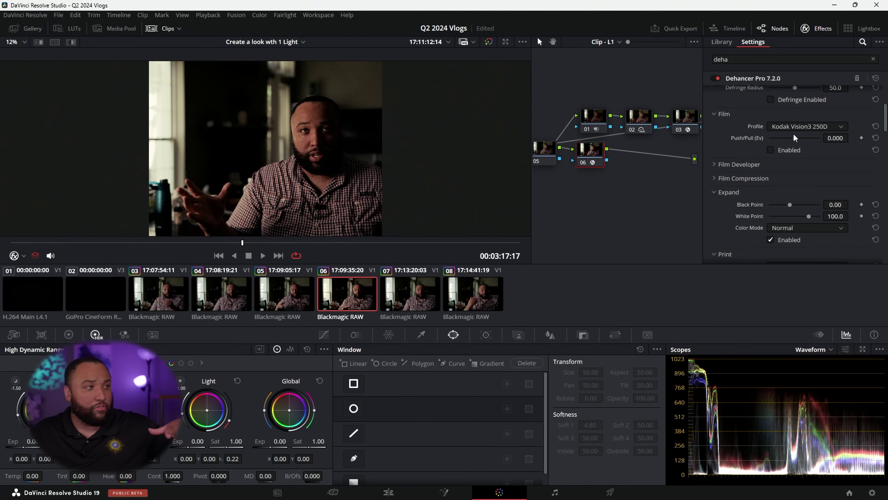
click(695, 125)
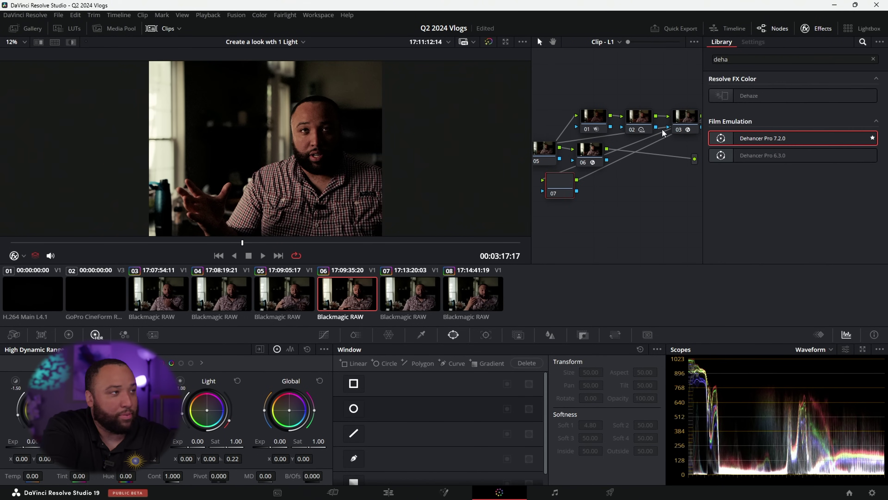
Add node 04 and label it 'BLeach bypass'
drag(763, 139, 563, 180)
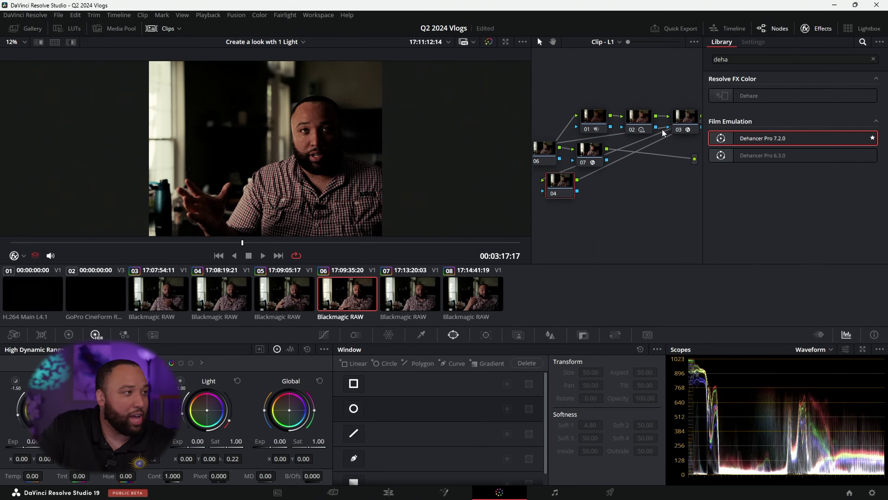
right_click(566, 178)
click(572, 196)
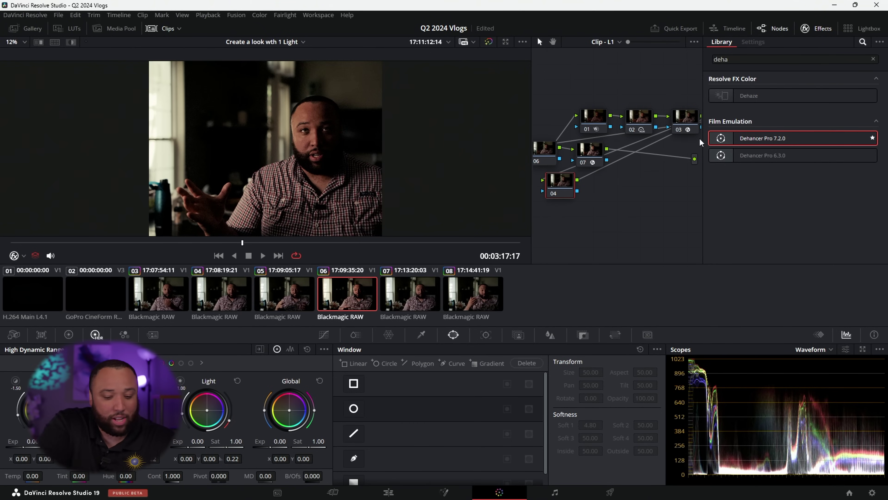
text(BLeach)
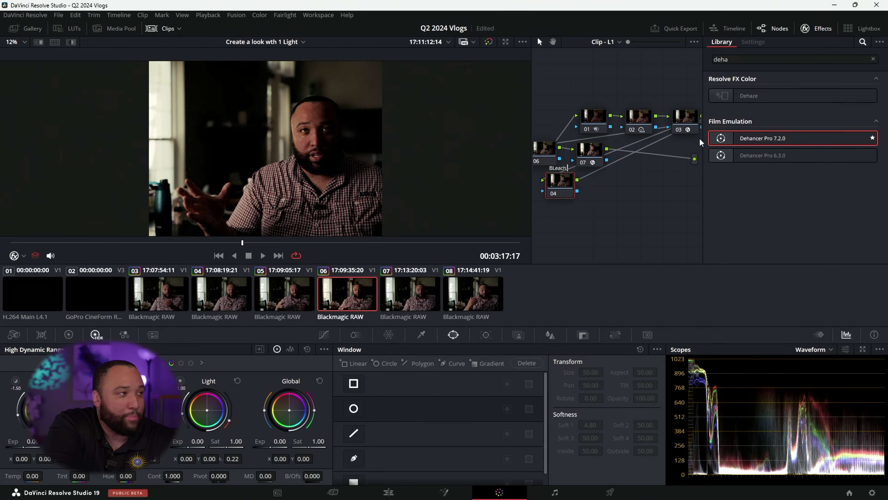
text( bypass)
key(Return)
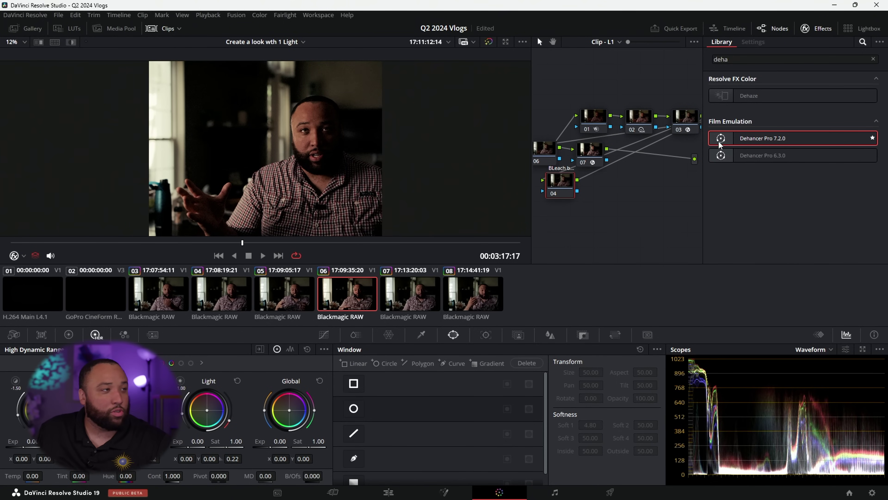
Reset node 03's Bleach Bypass to 0, then search 'film' in the Effects Library
click(696, 117)
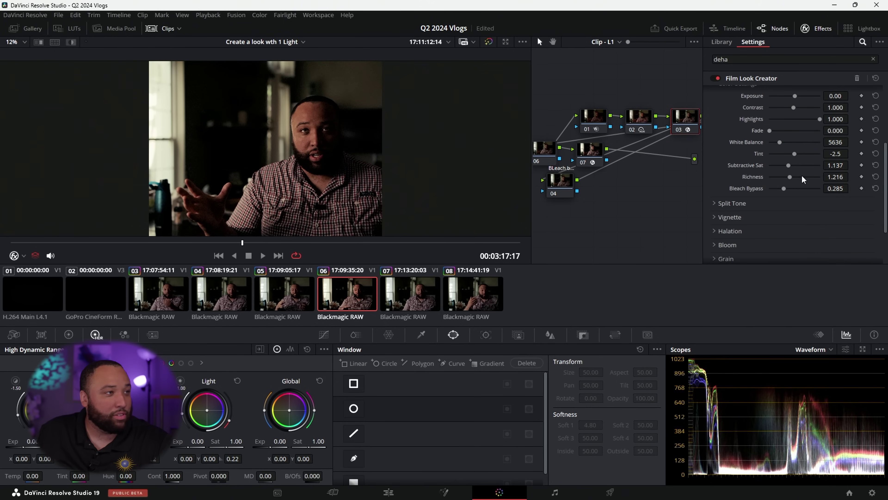
click(876, 189)
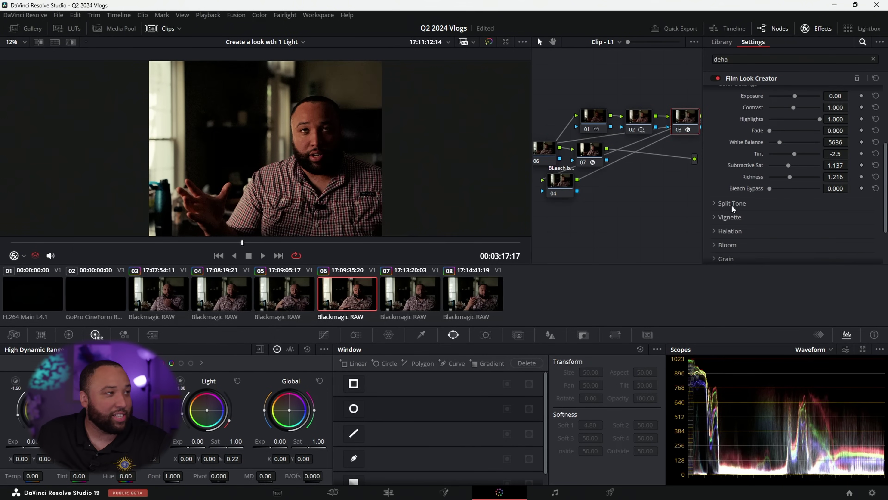
click(557, 188)
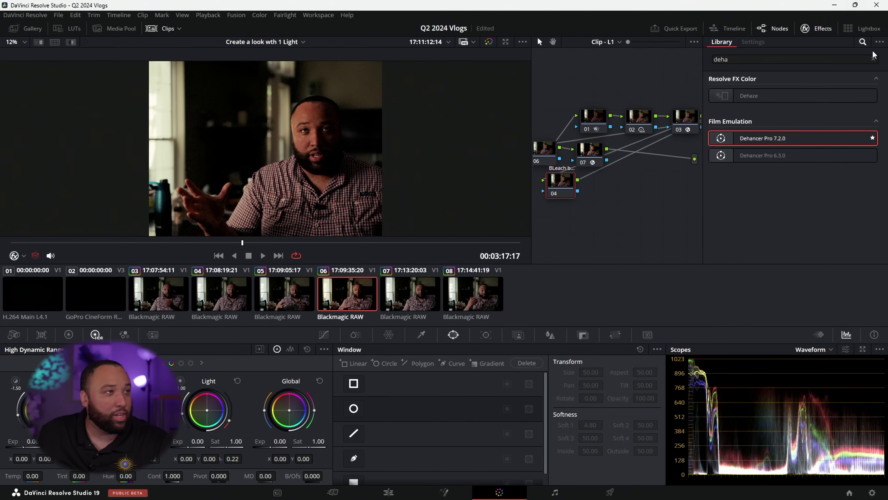
click(874, 59)
text(film)
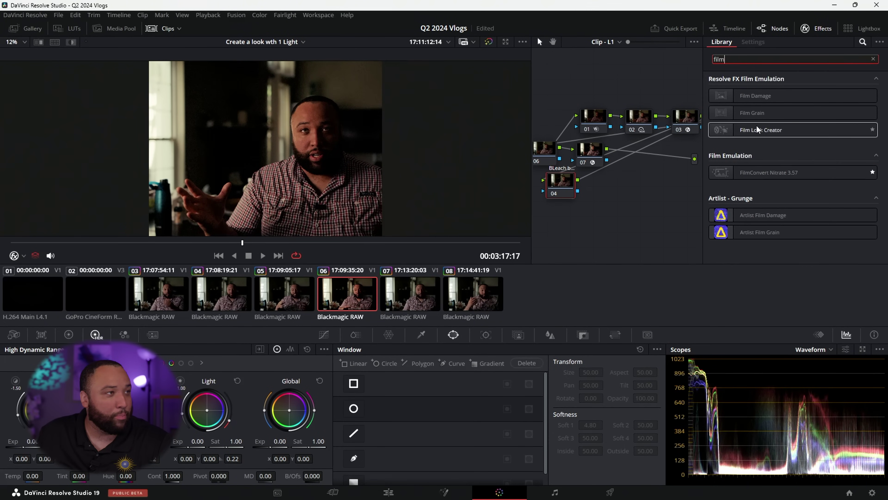
Put a Clean Slate Film Look Creator on node 04 with Bleach Bypass at 0.202
drag(756, 126, 561, 183)
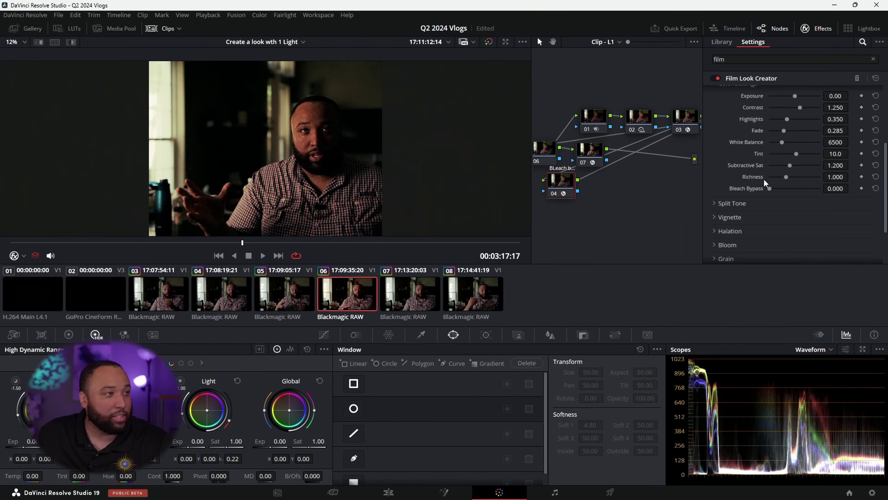
scroll(772, 185, up, 5)
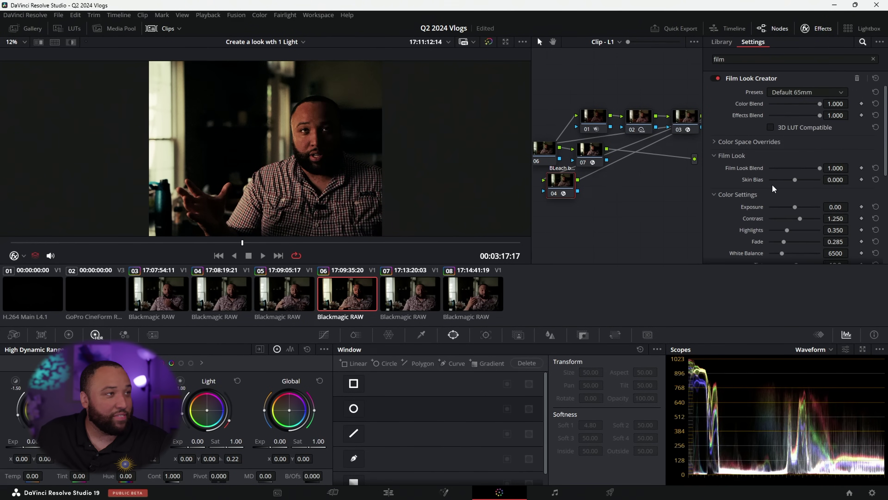
click(820, 91)
click(795, 171)
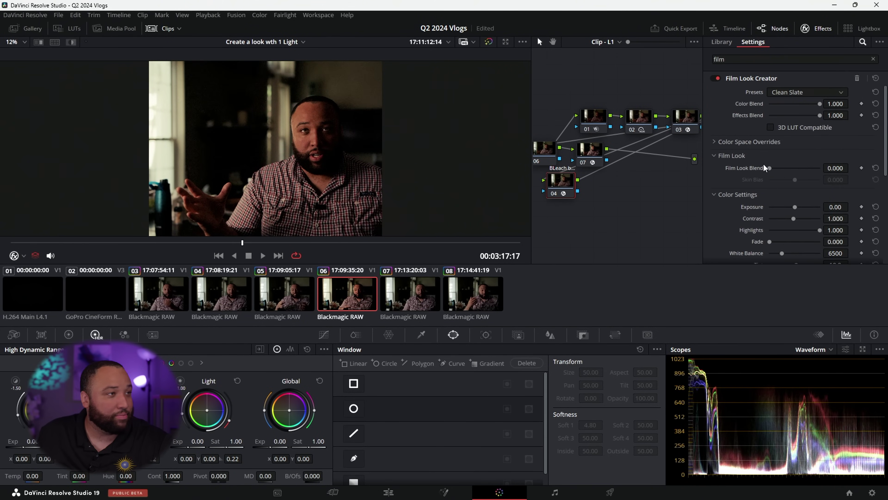
scroll(764, 175, down, 4)
drag(771, 190, 781, 192)
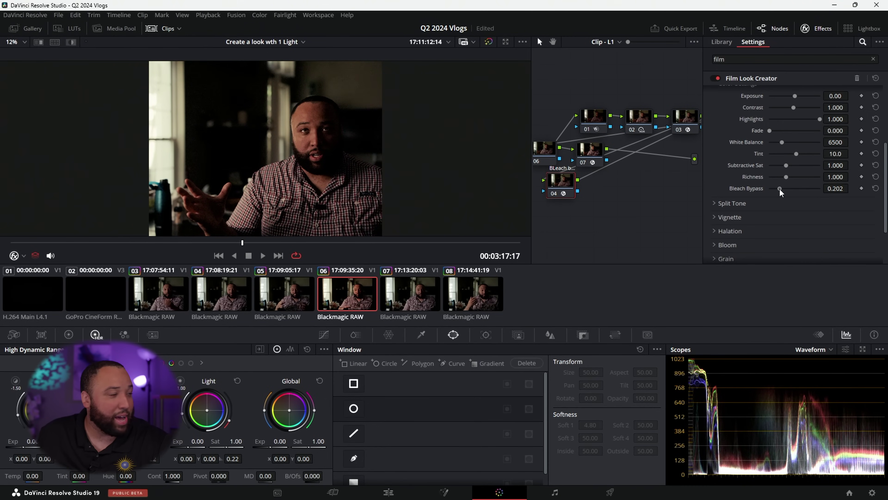